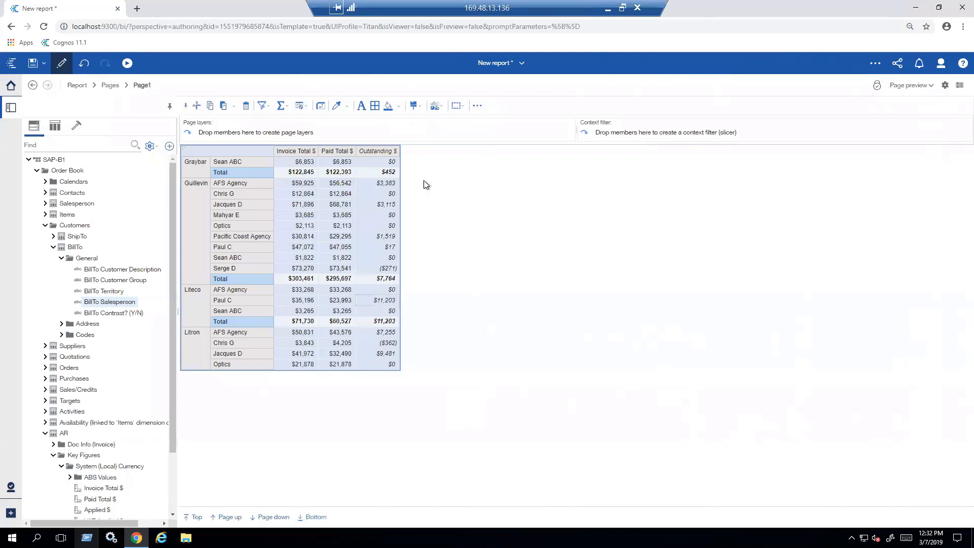
# - Open the AR Prompted Report (base) from the recent items on the Welcome page and switch it to edit mode
pyautogui.click(500, 63)
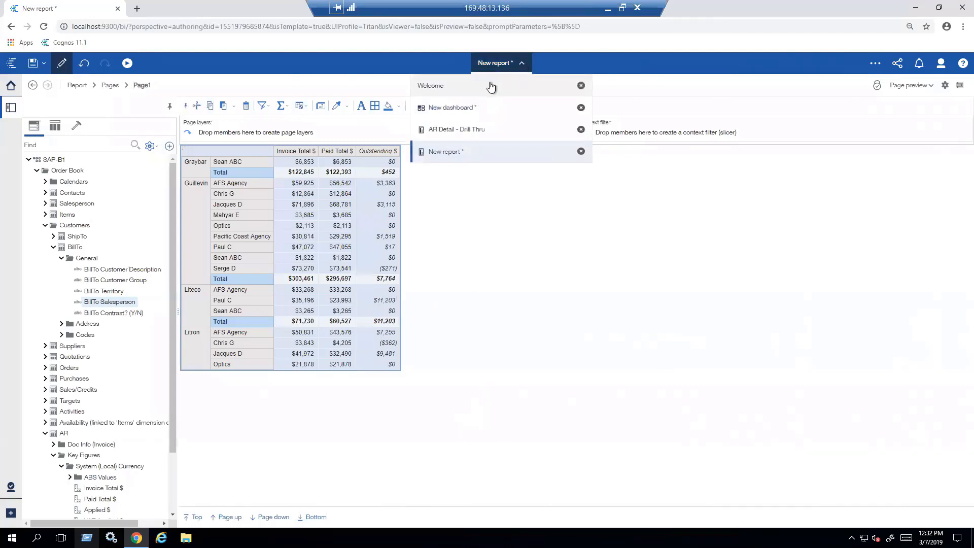
pyautogui.click(491, 86)
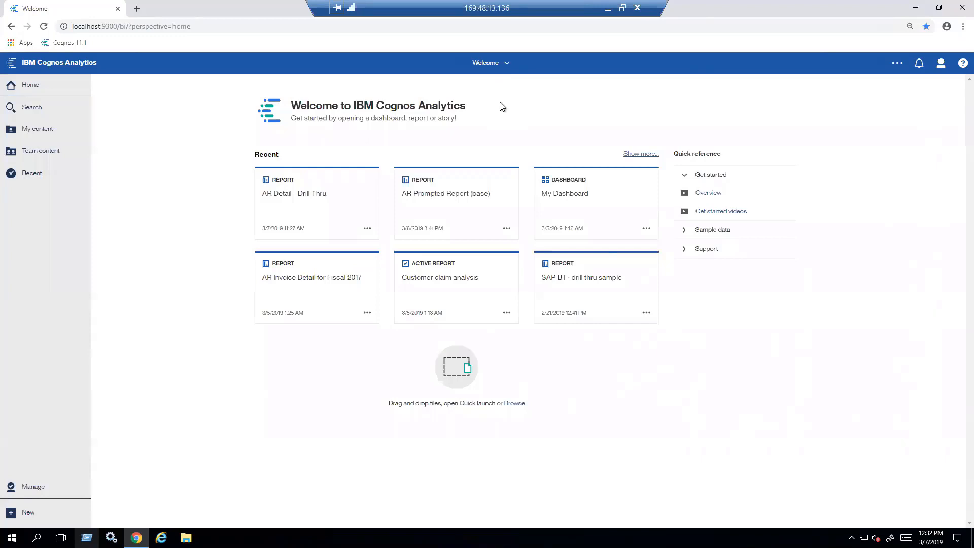
pyautogui.click(472, 219)
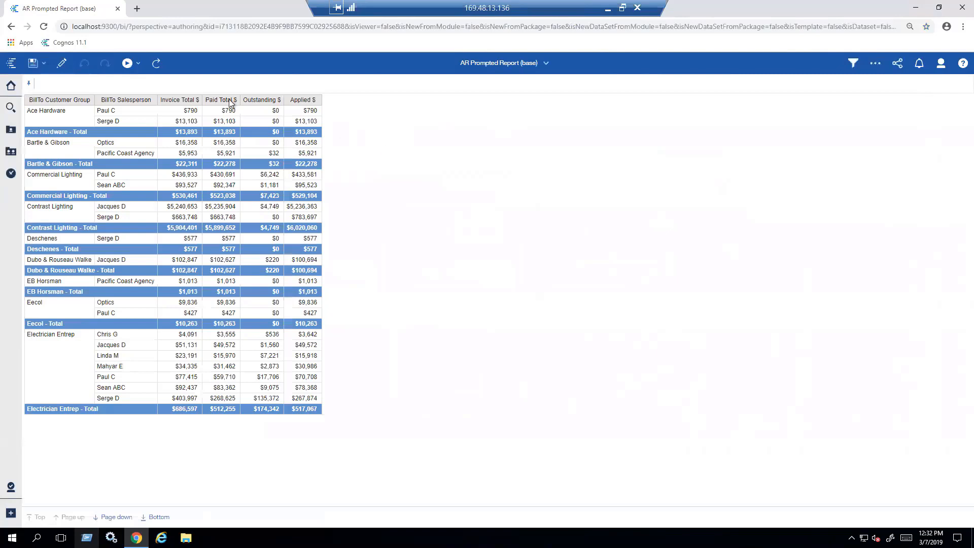
pyautogui.click(61, 65)
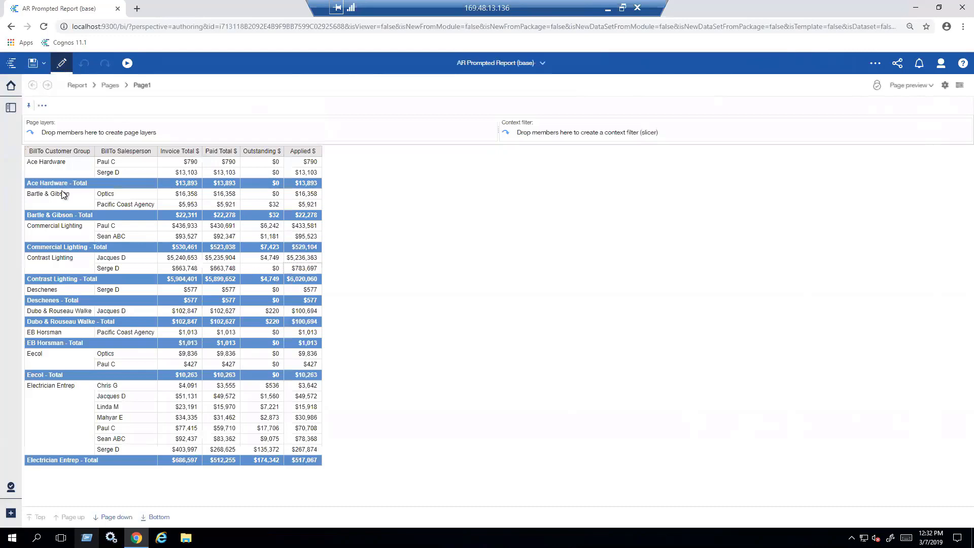
# - Start a custom filter on BillTo Customer Group that keeps Ace Hardware, Bartle & Gibson and Commercial Lighting
pyautogui.click(59, 169)
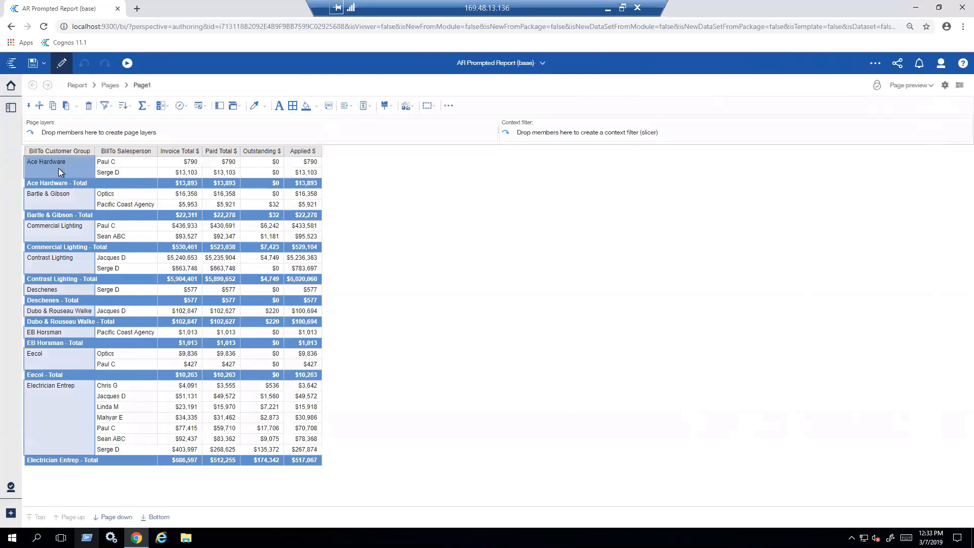
pyautogui.click(110, 110)
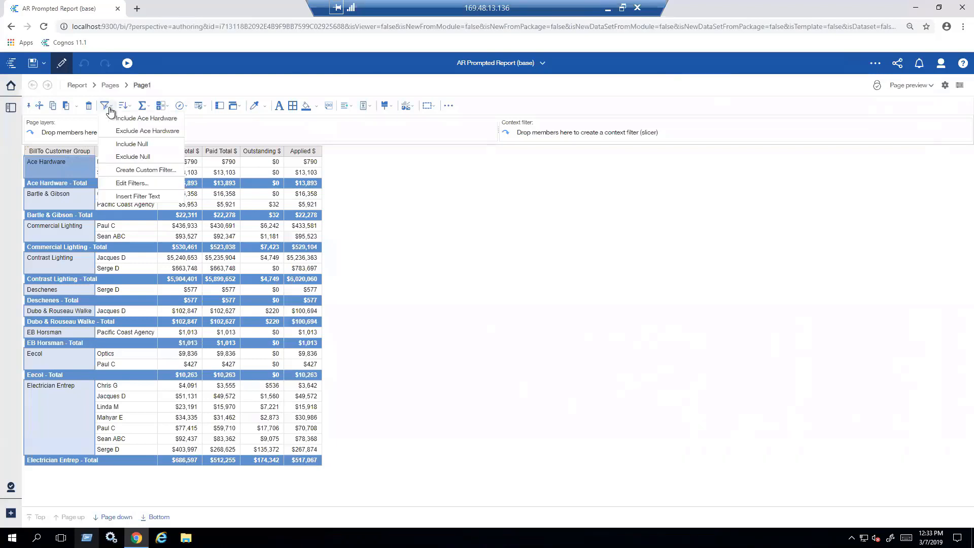
pyautogui.click(123, 171)
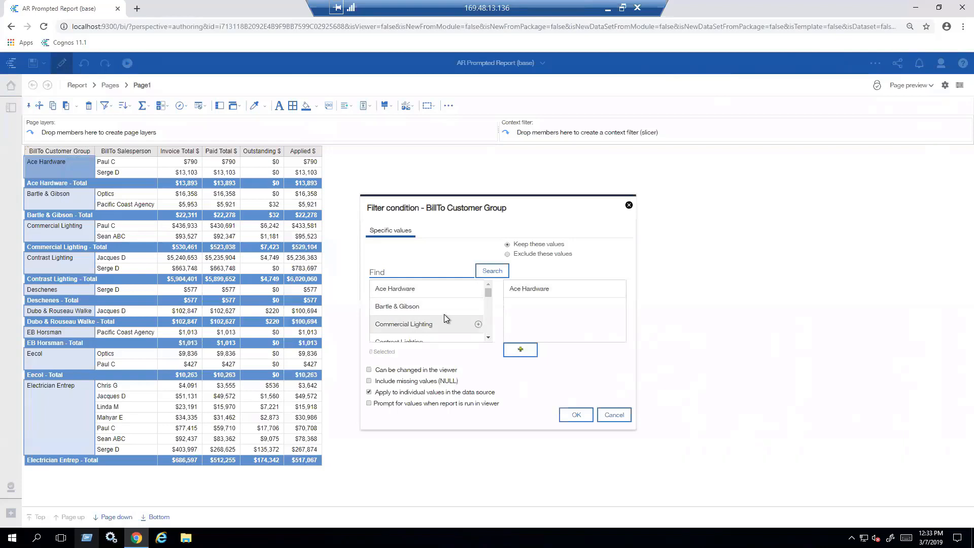
pyautogui.click(475, 307)
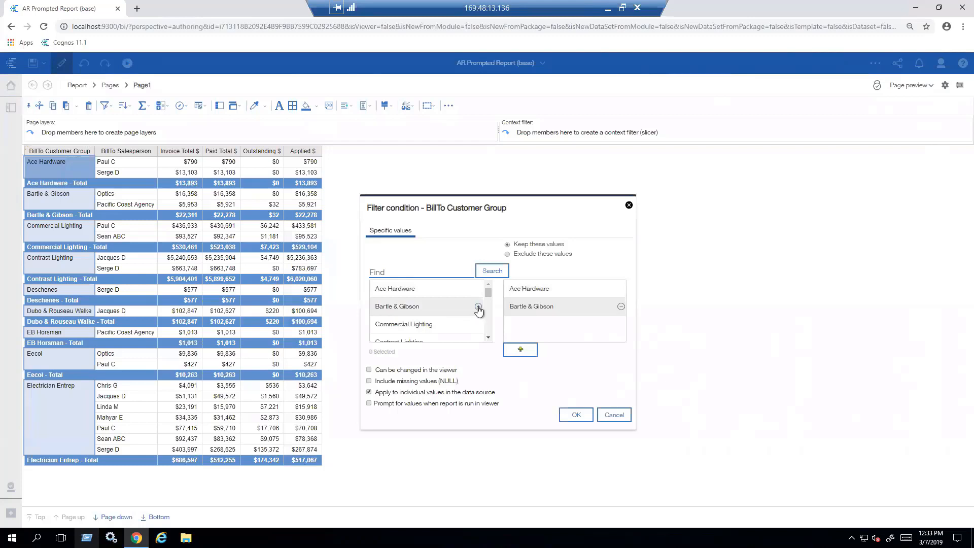
pyautogui.click(478, 325)
pyautogui.scroll(-1, 478, 326)
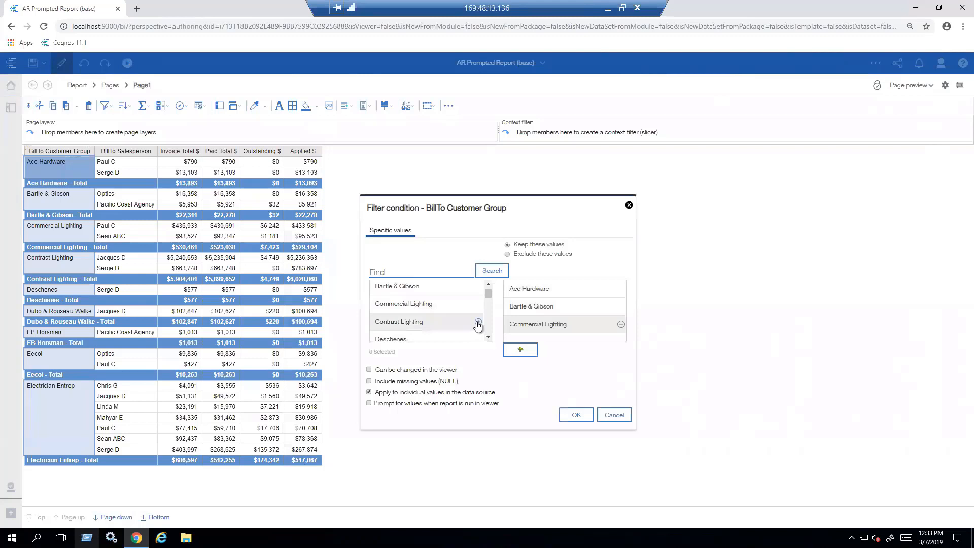
pyautogui.click(478, 325)
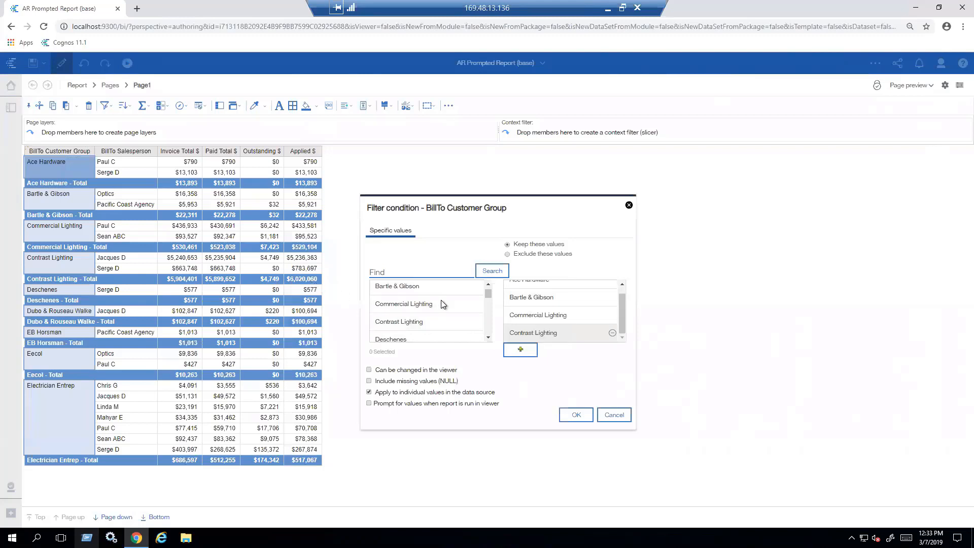
pyautogui.scroll(1, 540, 305)
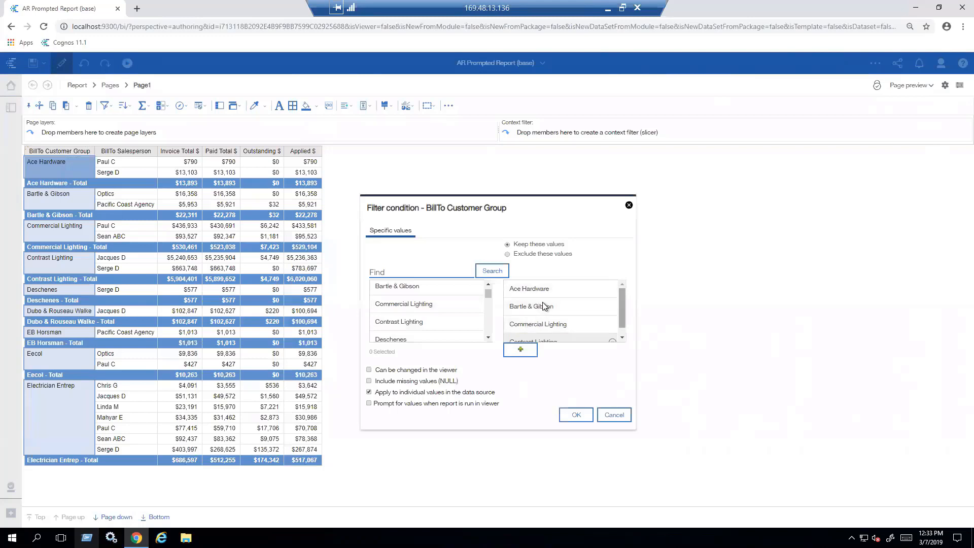
pyautogui.scroll(-1, 620, 318)
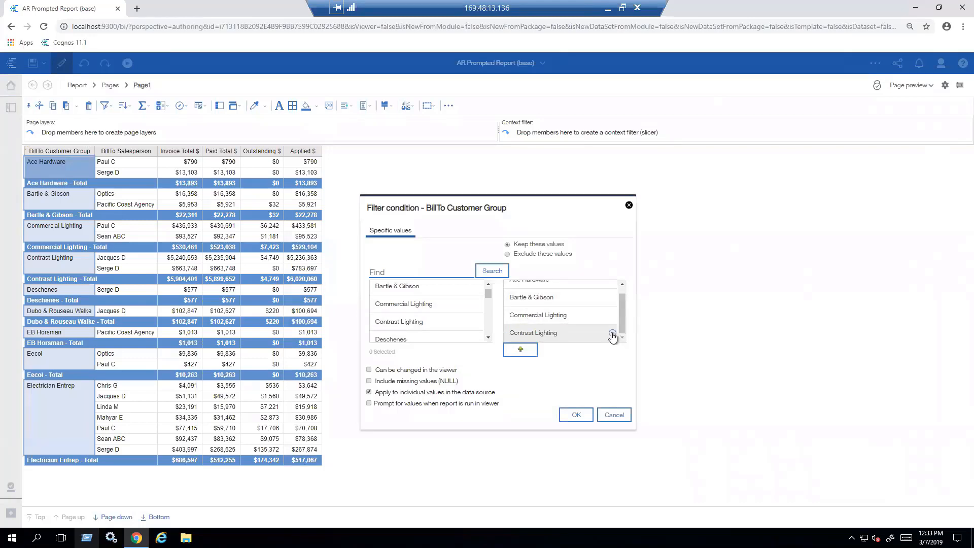
pyautogui.click(613, 333)
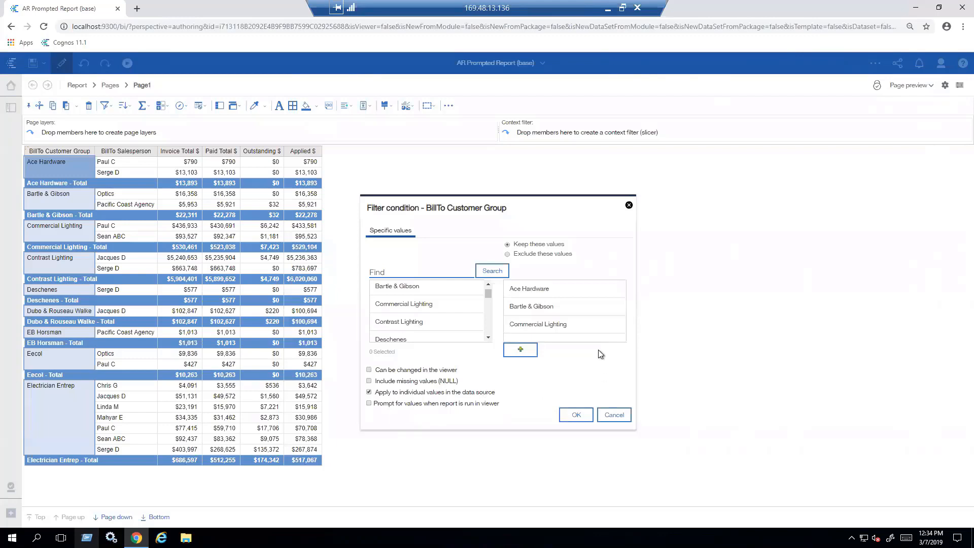
# - Make the filter prompt for values when the report is run in the viewer, and apply it
pyautogui.click(369, 404)
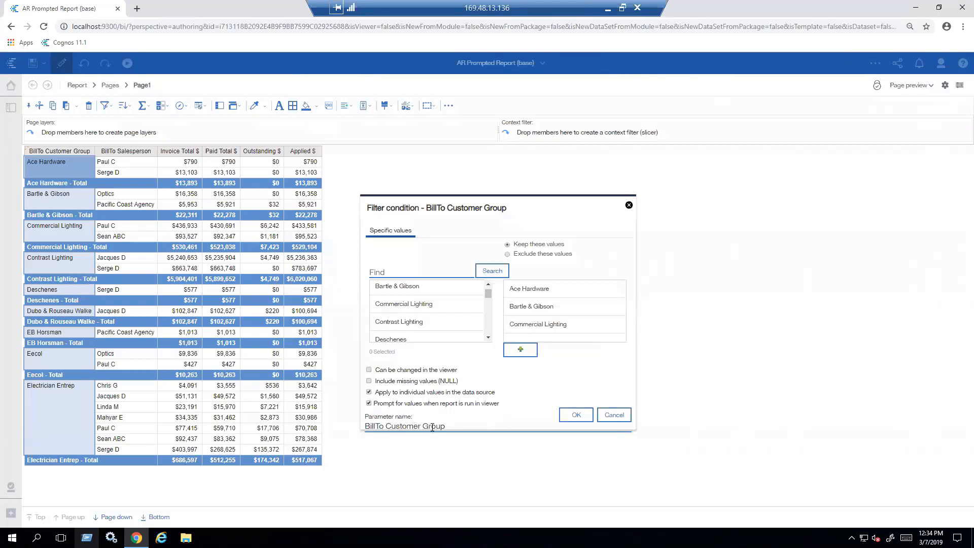
pyautogui.click(577, 419)
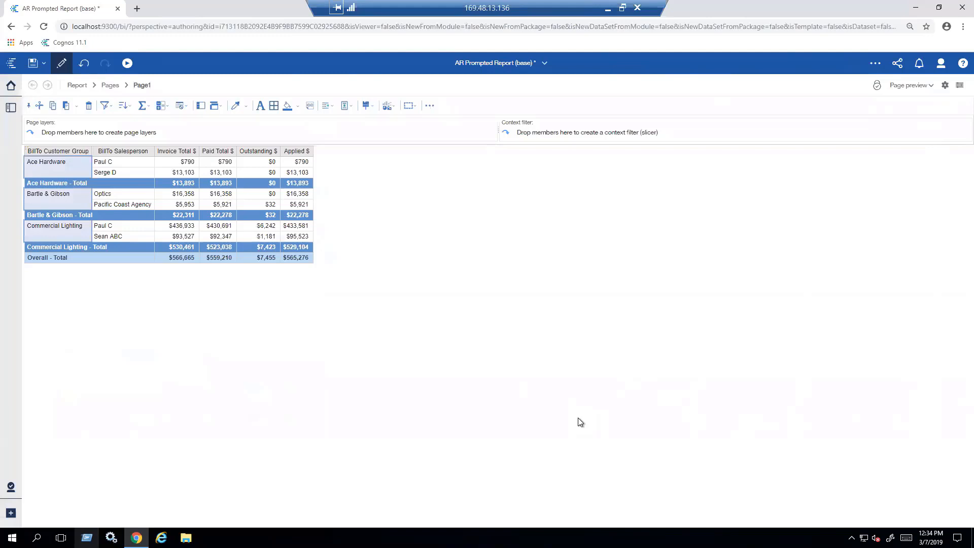
# - Add a drill-through definition to the BillTo Customer Group column that targets AR Detail - Drill Thru and opens in a new window
pyautogui.click(75, 170)
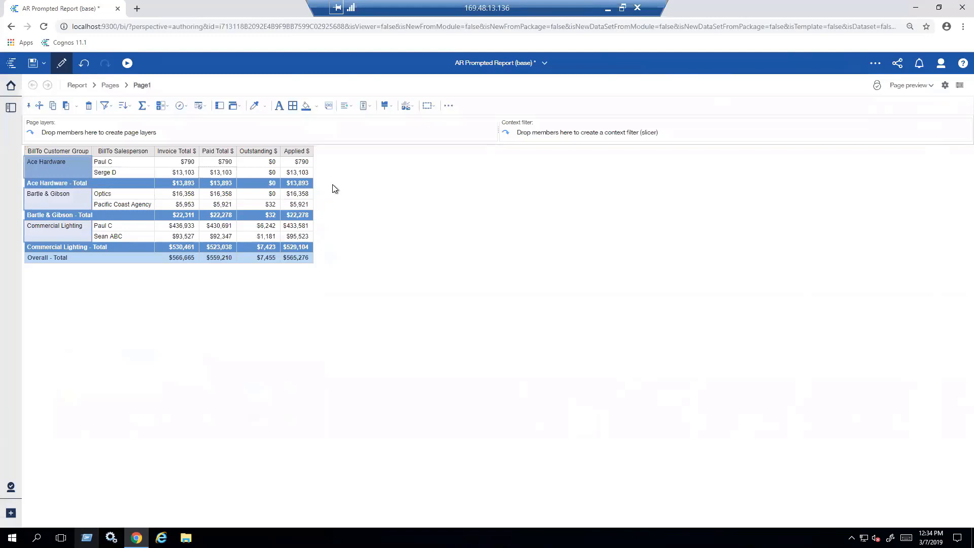
pyautogui.click(450, 109)
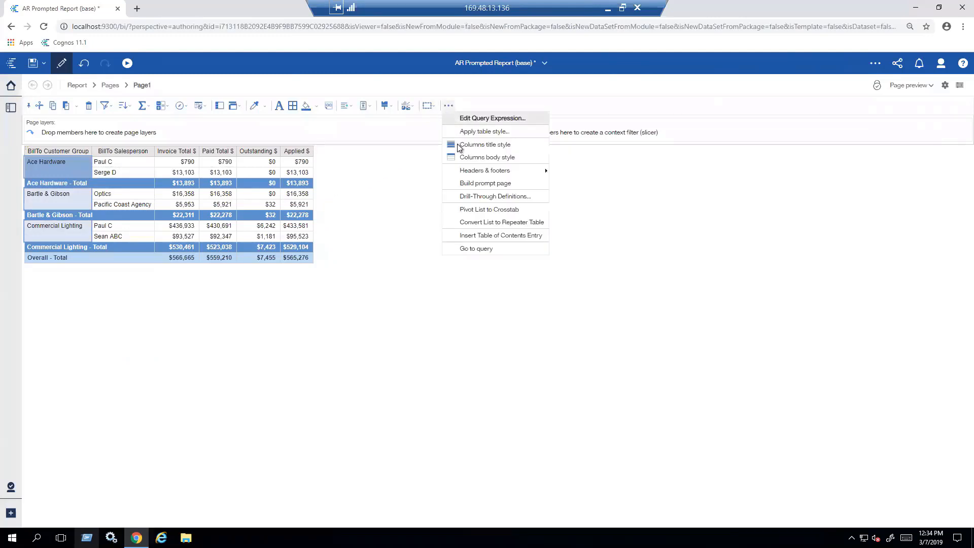
pyautogui.click(477, 198)
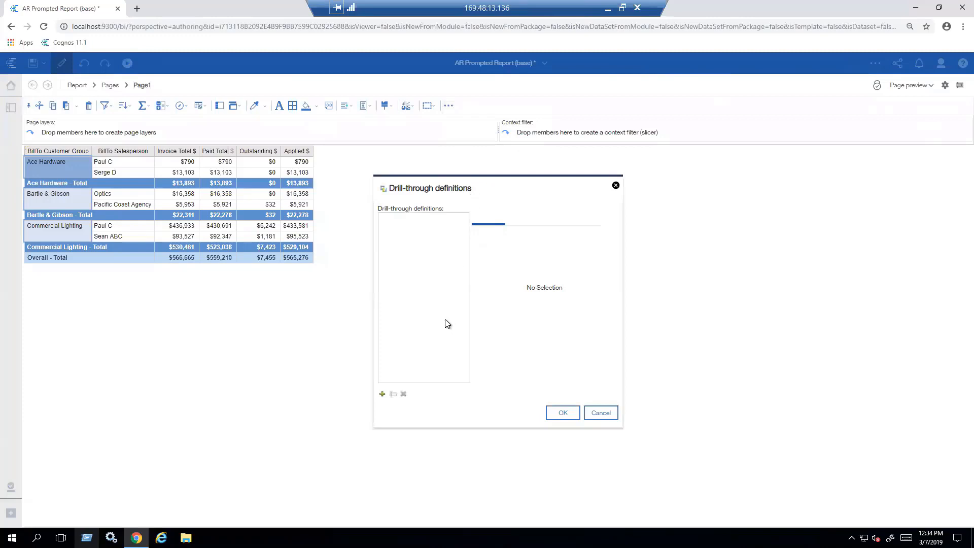
pyautogui.click(382, 394)
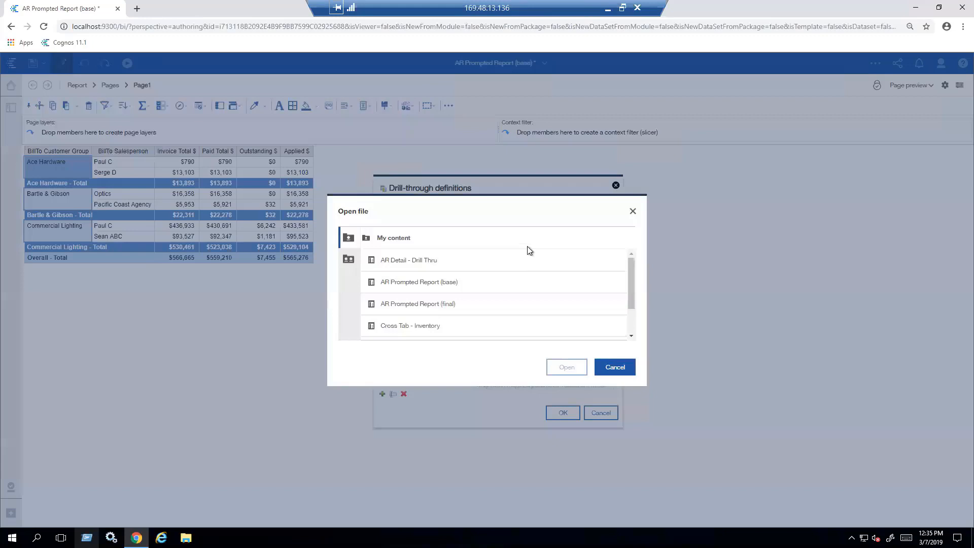
pyautogui.click(464, 262)
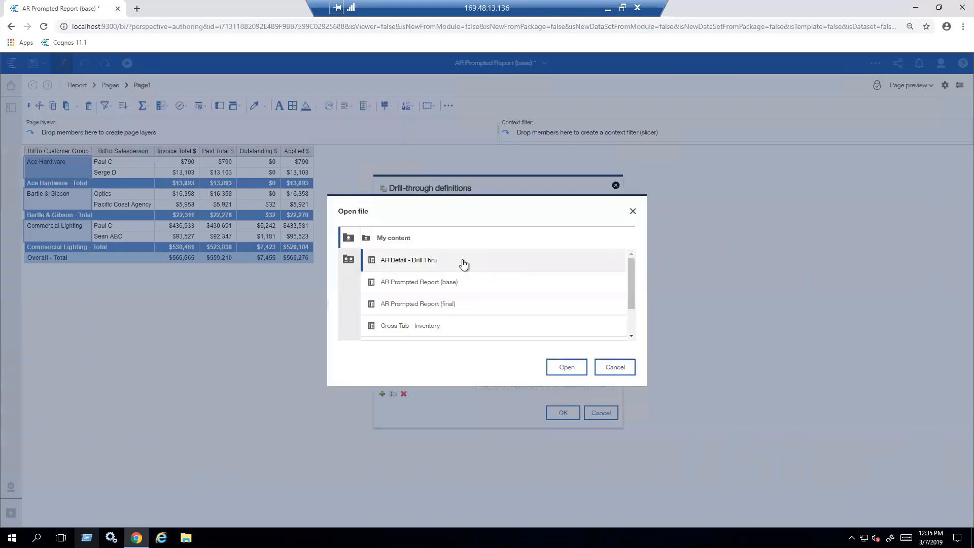
pyautogui.click(562, 372)
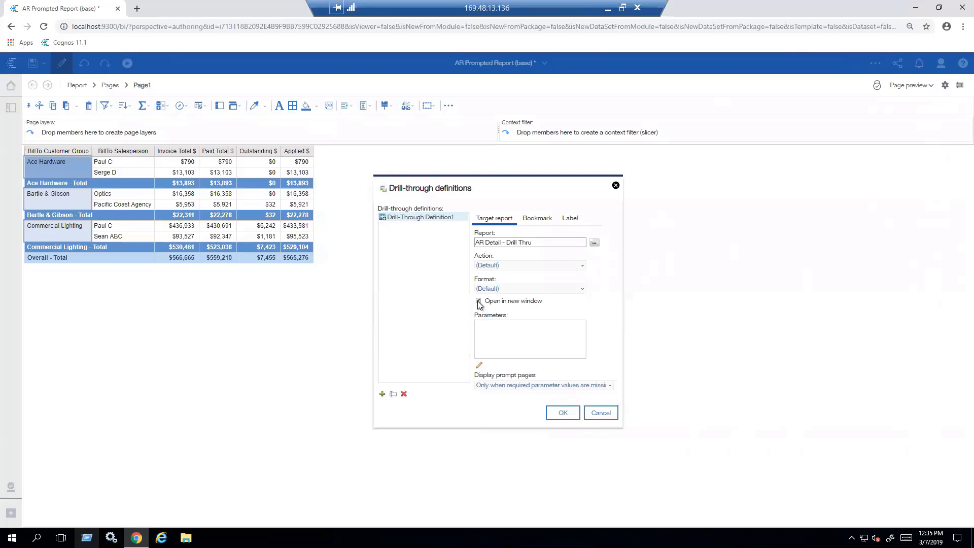
# - Set the BillTo Customer Group parameter to pass the BillTo Customer Group data item value and confirm the drill-through definition
pyautogui.click(479, 365)
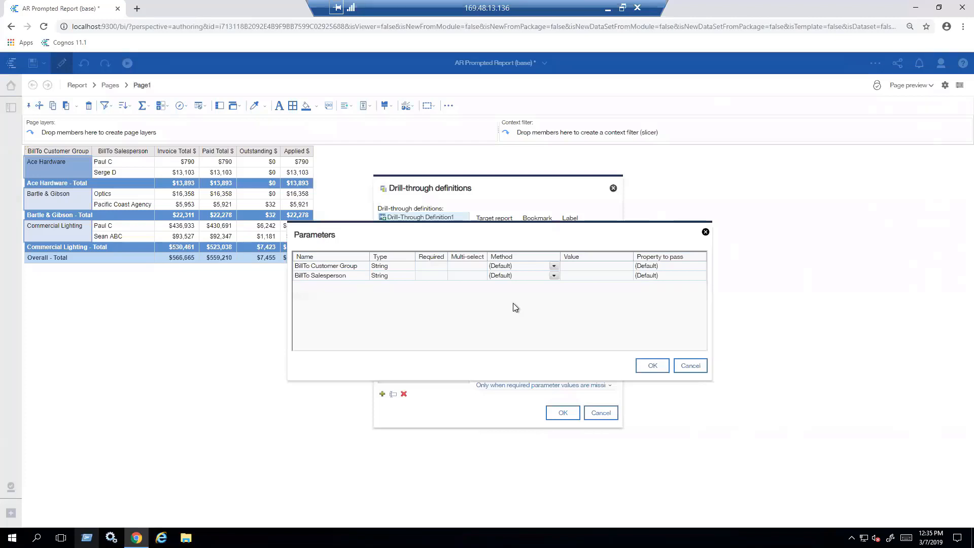
pyautogui.click(554, 266)
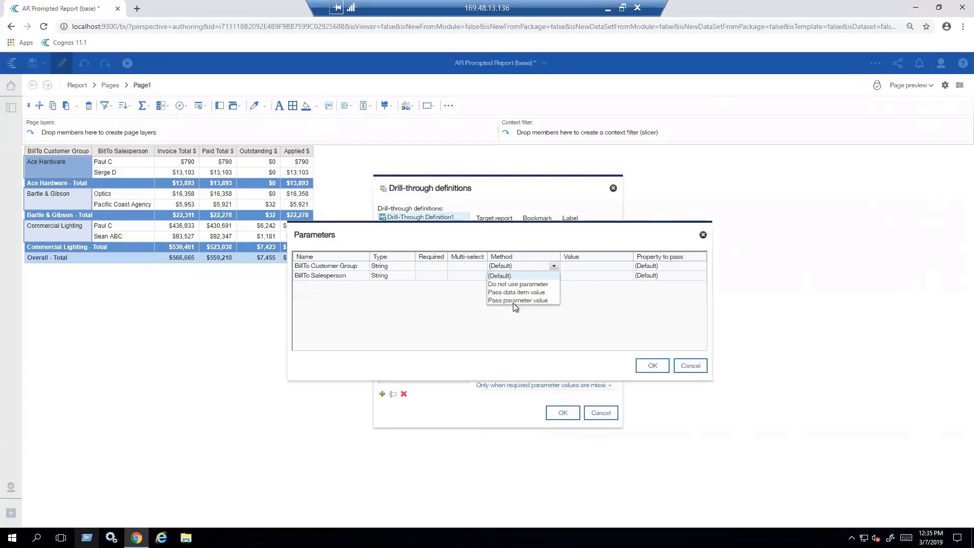
pyautogui.click(540, 293)
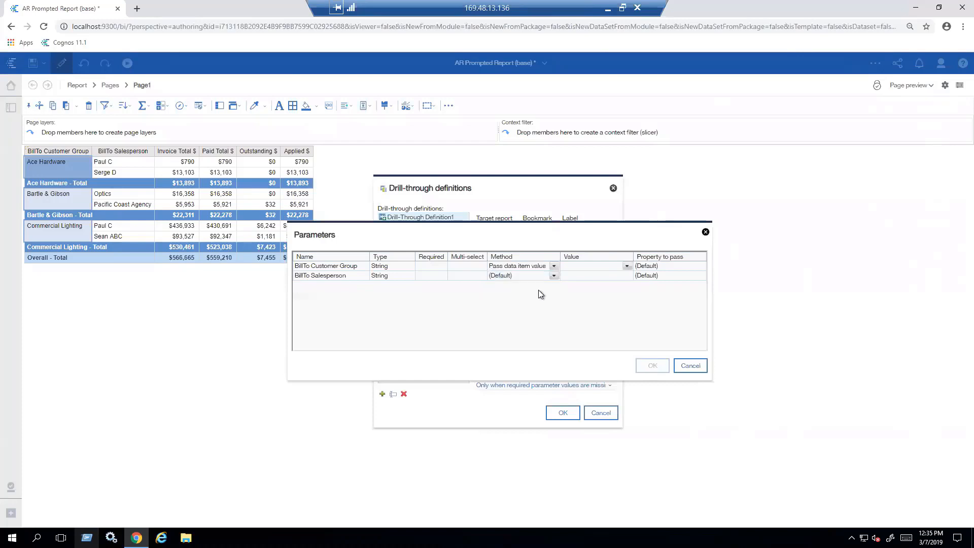
pyautogui.press('Down')
pyautogui.press('Down')
pyautogui.press('Down')
pyautogui.press('Down')
pyautogui.press('Down')
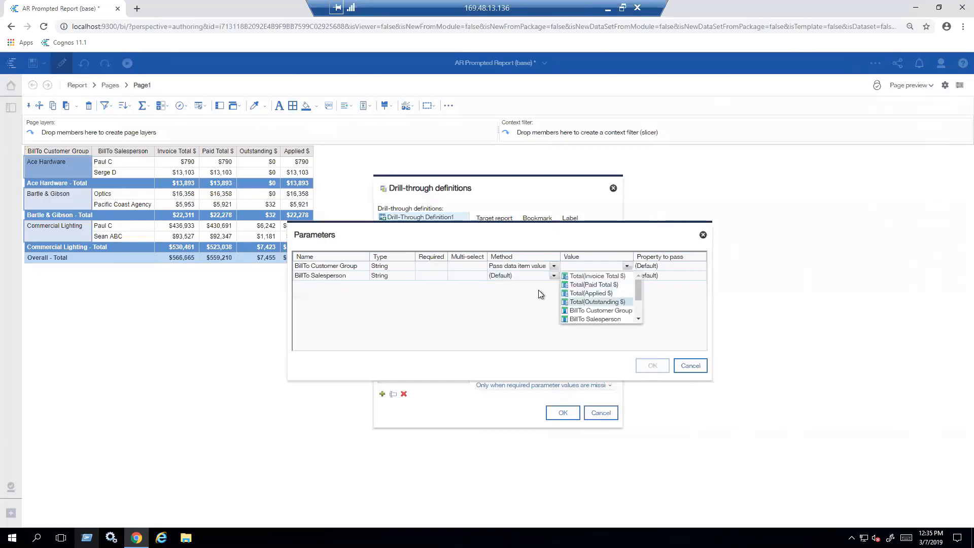
pyautogui.press('Return')
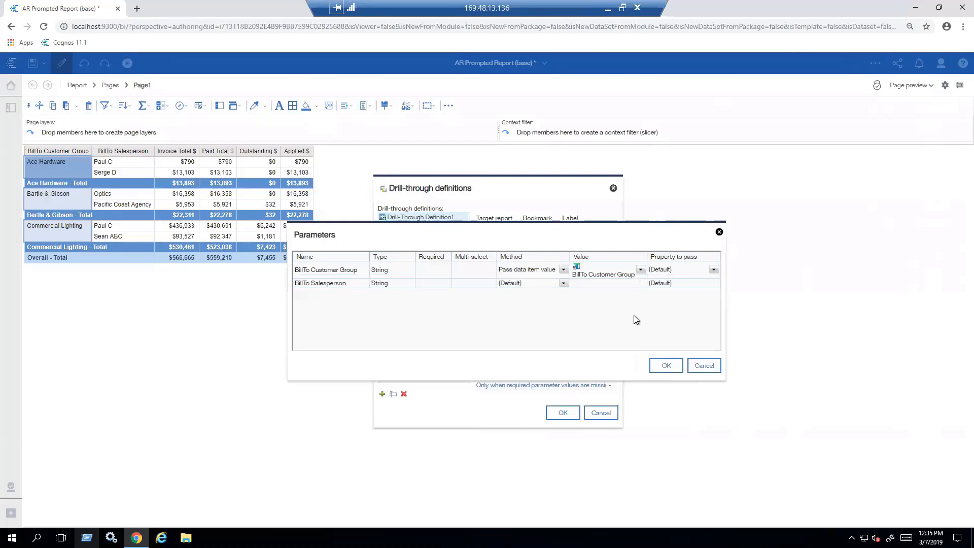
pyautogui.click(665, 366)
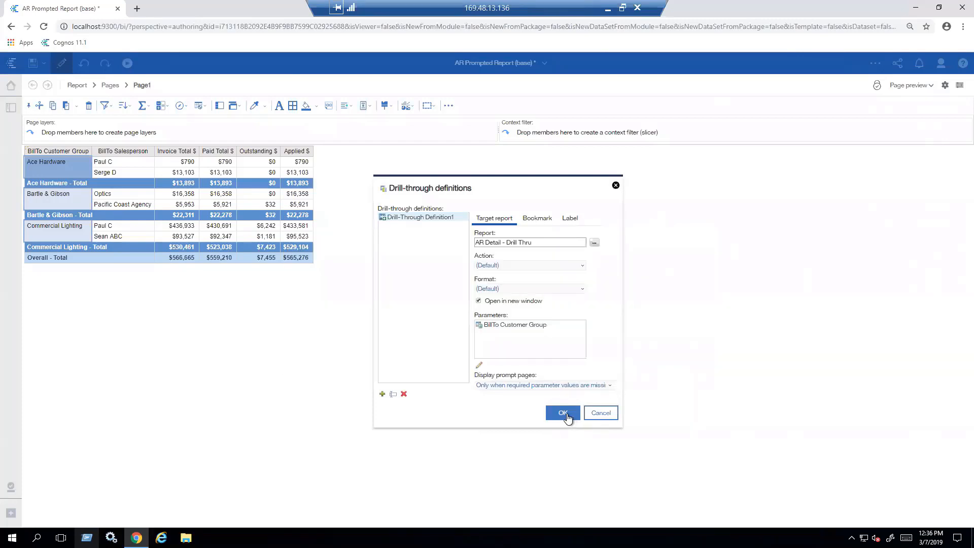
pyautogui.click(563, 413)
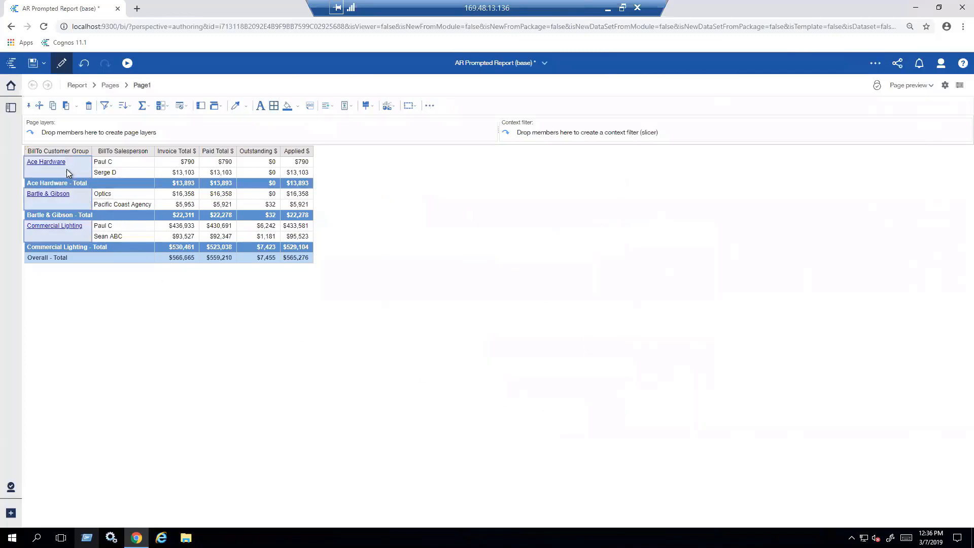
# - Save the report in My content as AR Prompted Report (final), replacing the existing file
pyautogui.click(43, 65)
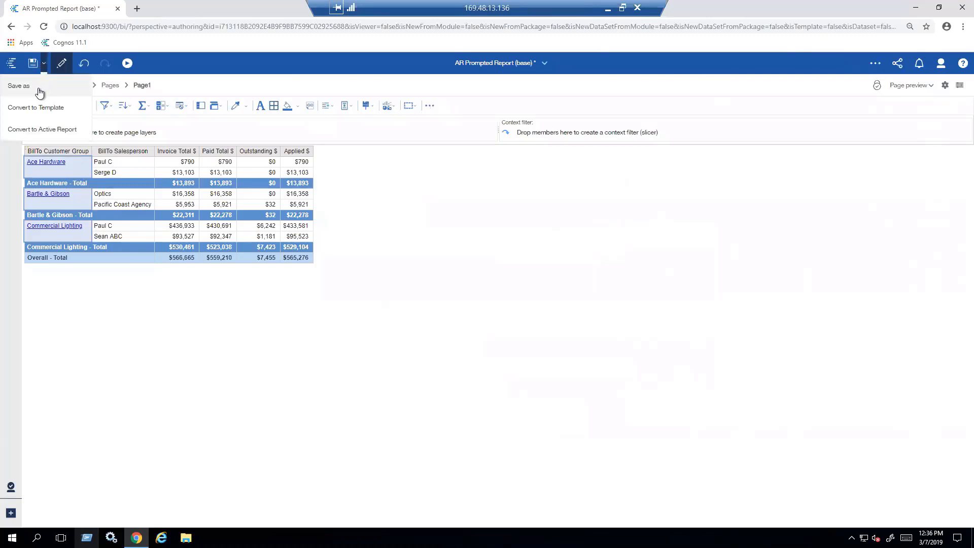
pyautogui.click(39, 89)
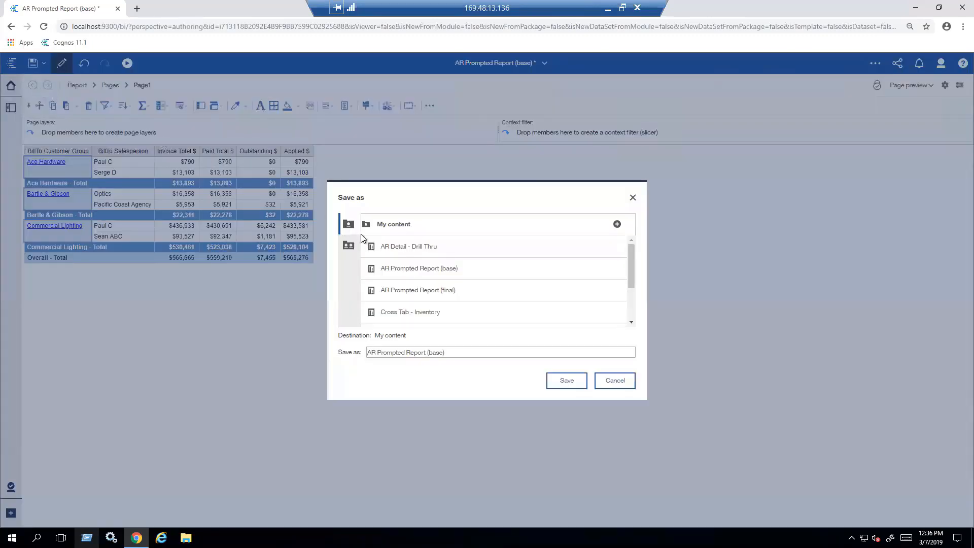
pyautogui.click(349, 225)
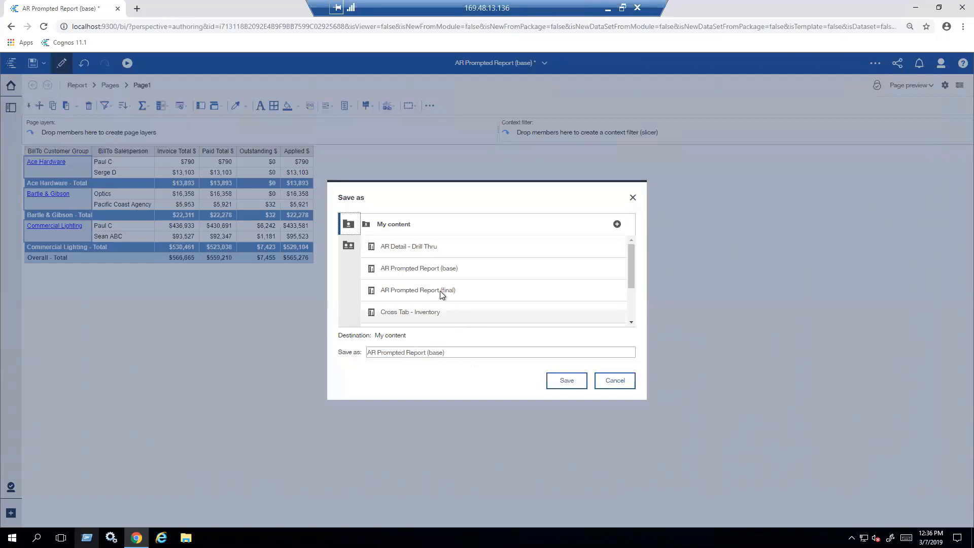
pyautogui.click(419, 294)
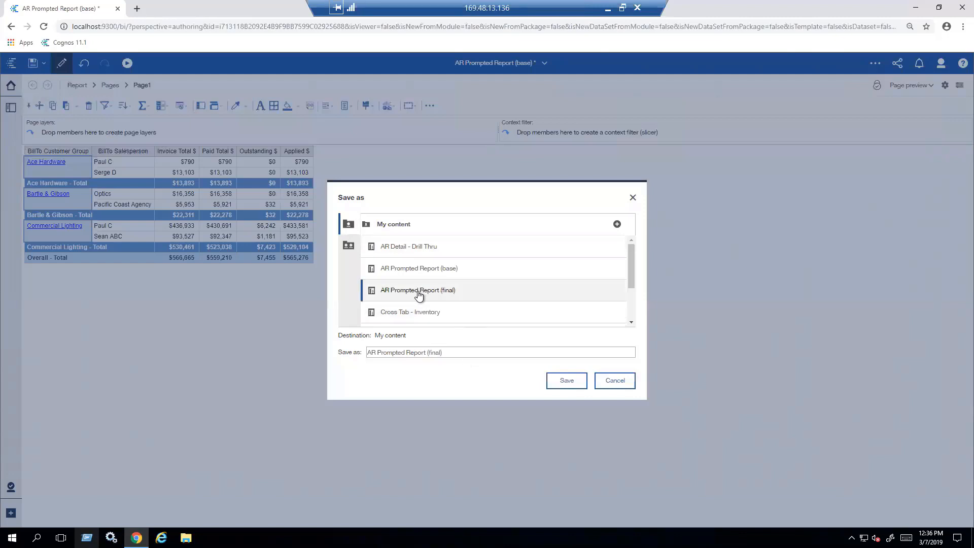
pyautogui.click(565, 386)
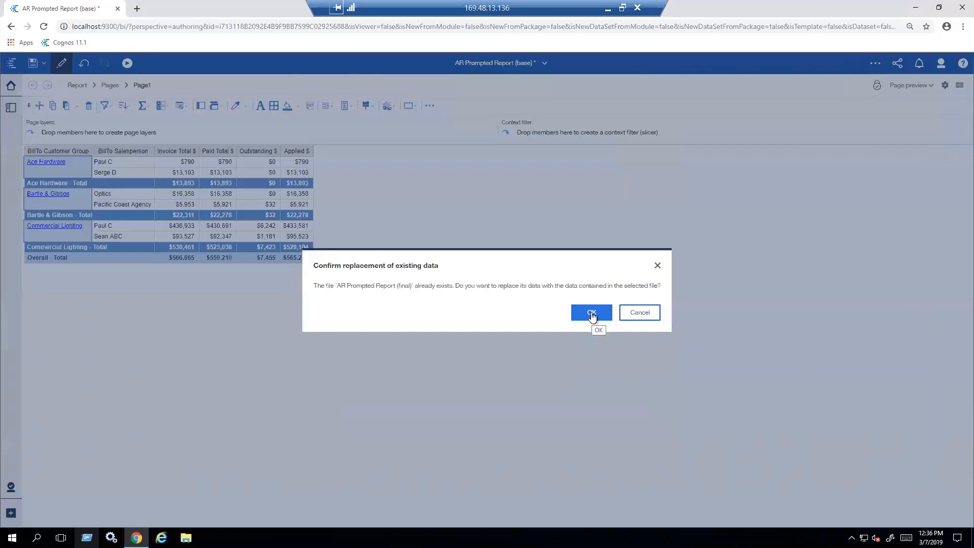
pyautogui.click(592, 313)
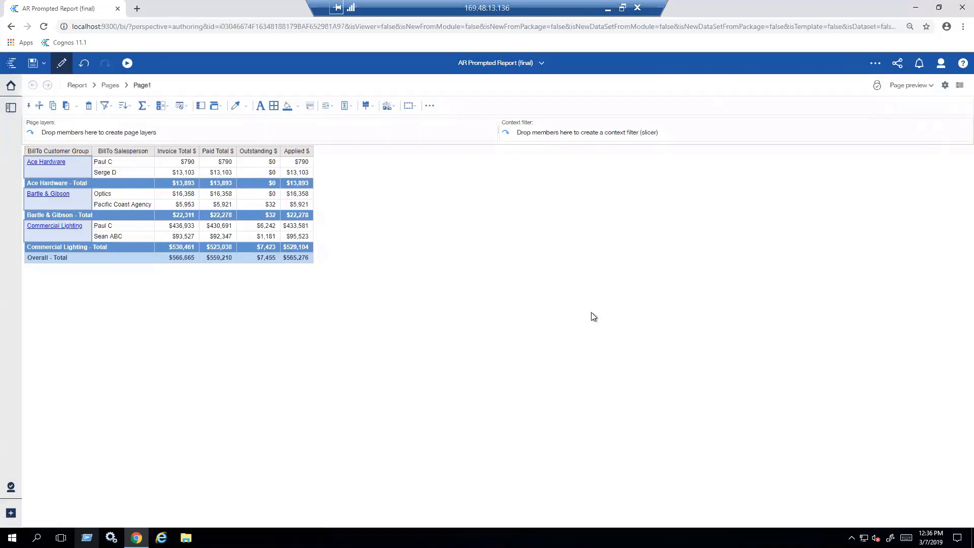
# - Run the saved AR Prompted Report (final) in the viewer to bring up its customer group prompt
pyautogui.click(543, 65)
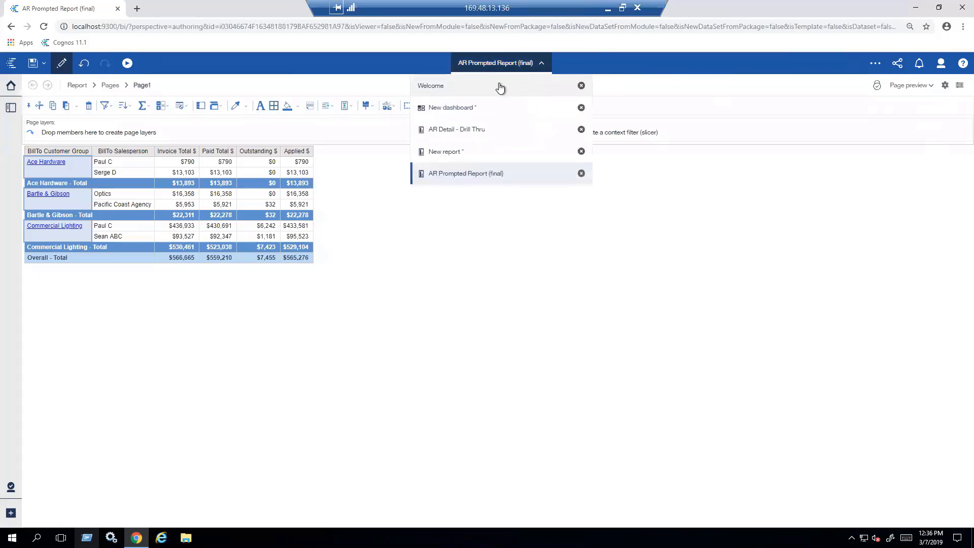
pyautogui.click(166, 60)
pyautogui.click(127, 64)
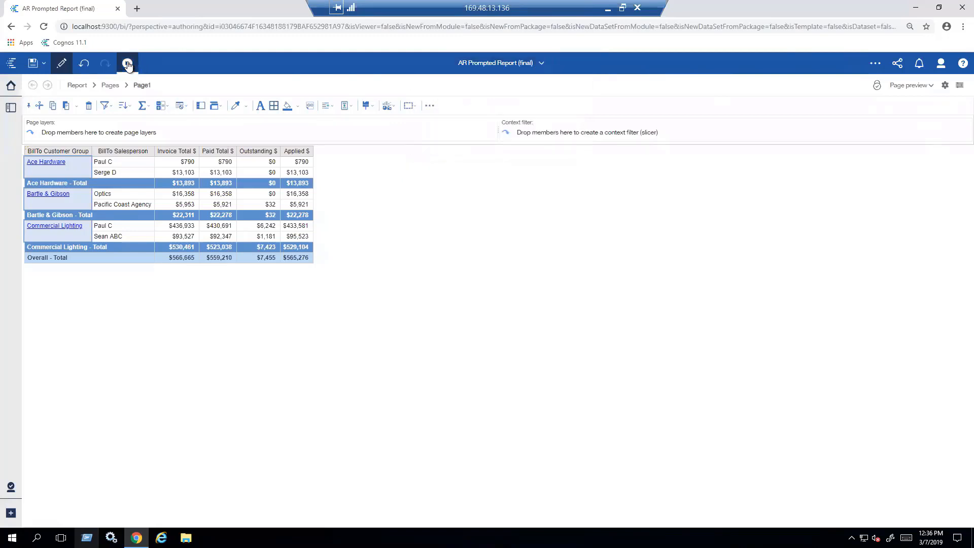
pyautogui.click(130, 89)
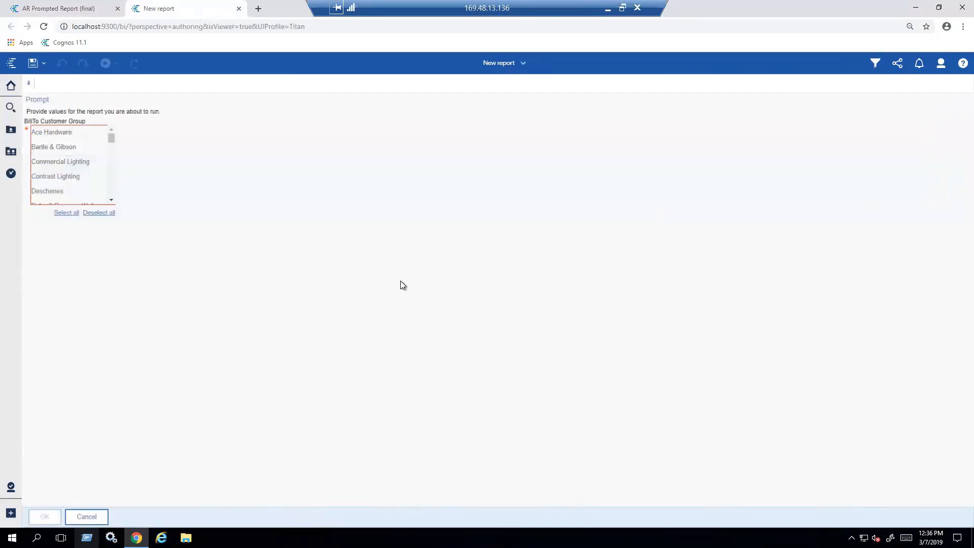
# - Answer the BillTo Customer Group prompt with Ace Hardware, Bartle & Gibson, Commercial Lighting and Contrast Lighting, and generate the report
pyautogui.click(74, 136)
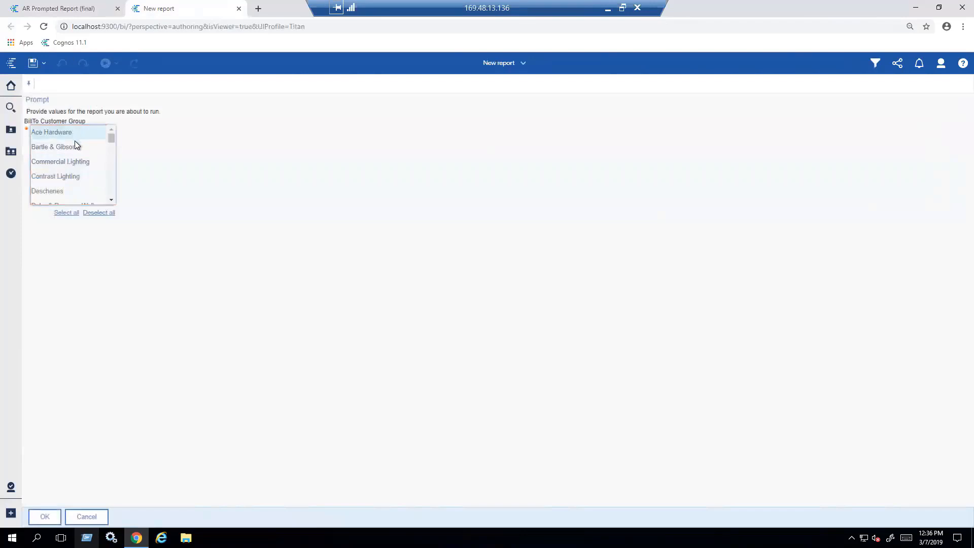
pyautogui.keyDown('ctrl'); pyautogui.click(75, 148); pyautogui.keyUp('ctrl')
pyautogui.keyDown('ctrl'); pyautogui.click(74, 162); pyautogui.keyUp('ctrl')
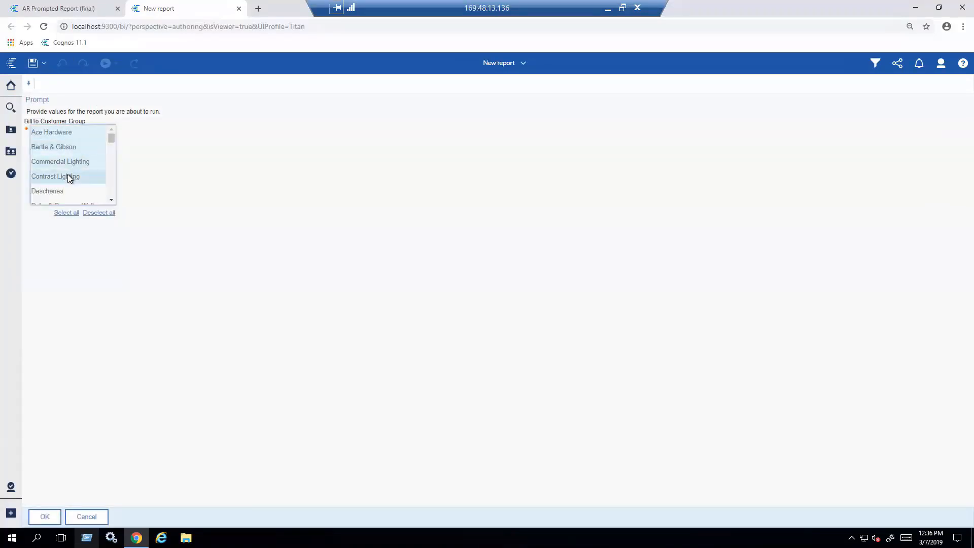
pyautogui.keyDown('ctrl'); pyautogui.click(68, 175); pyautogui.keyUp('ctrl')
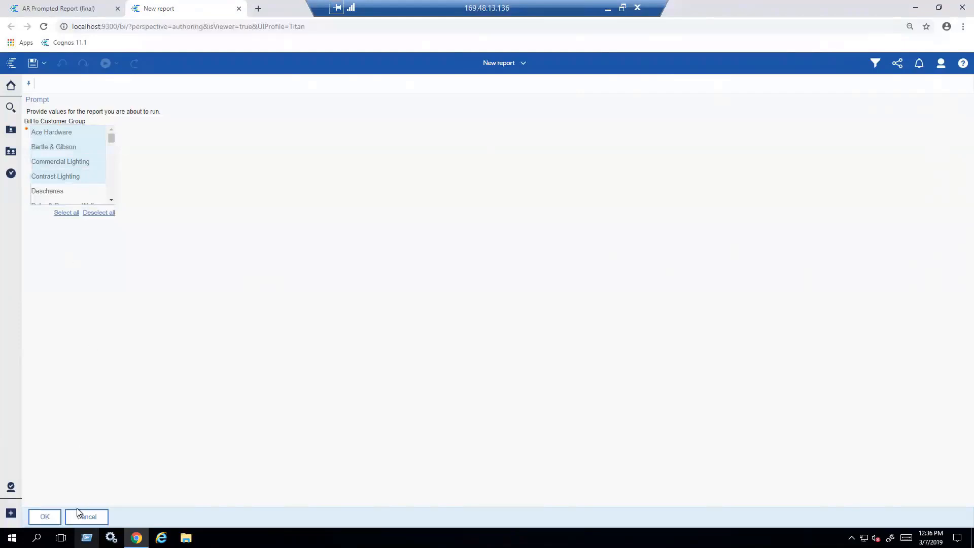
pyautogui.click(47, 517)
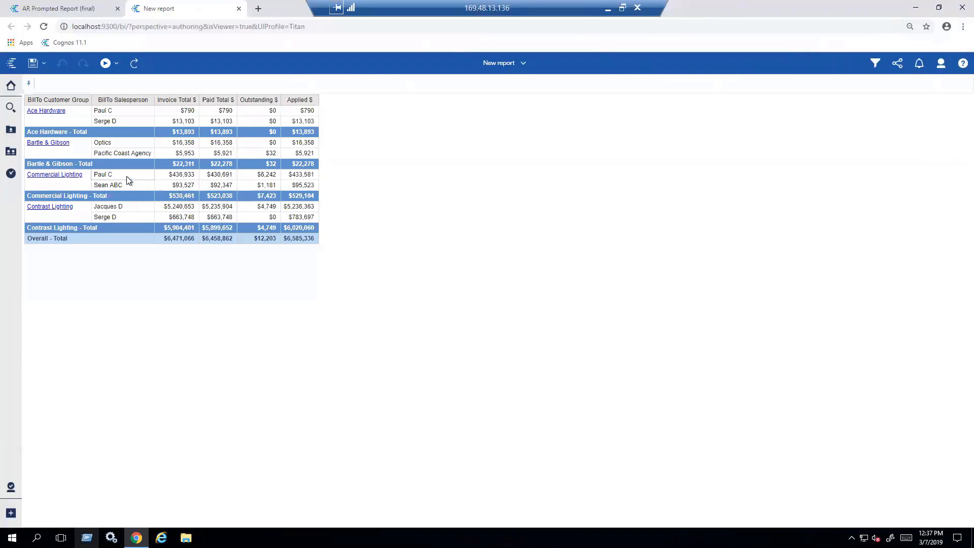
# - Drill through from the Commercial Lighting customer group to the AR Detail - Drill Thru report
pyautogui.click(63, 175)
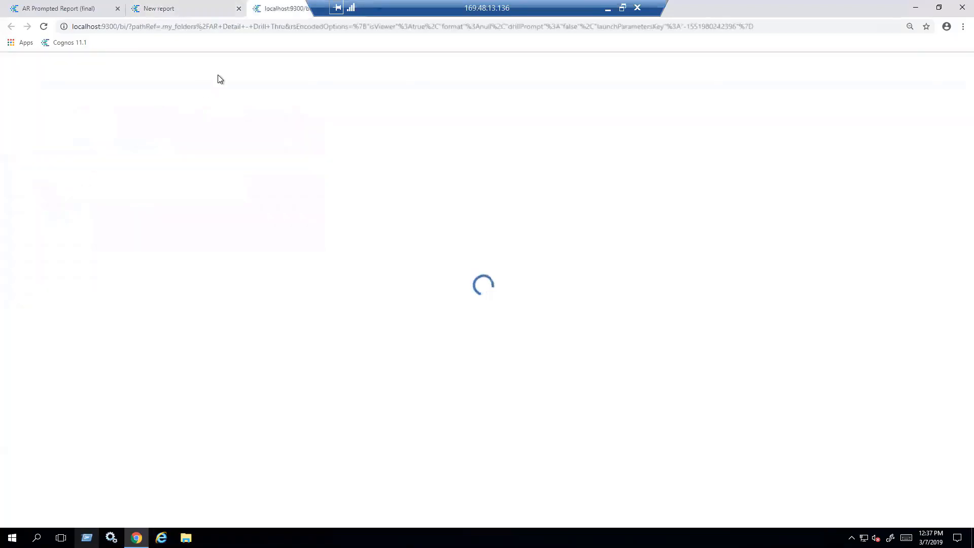